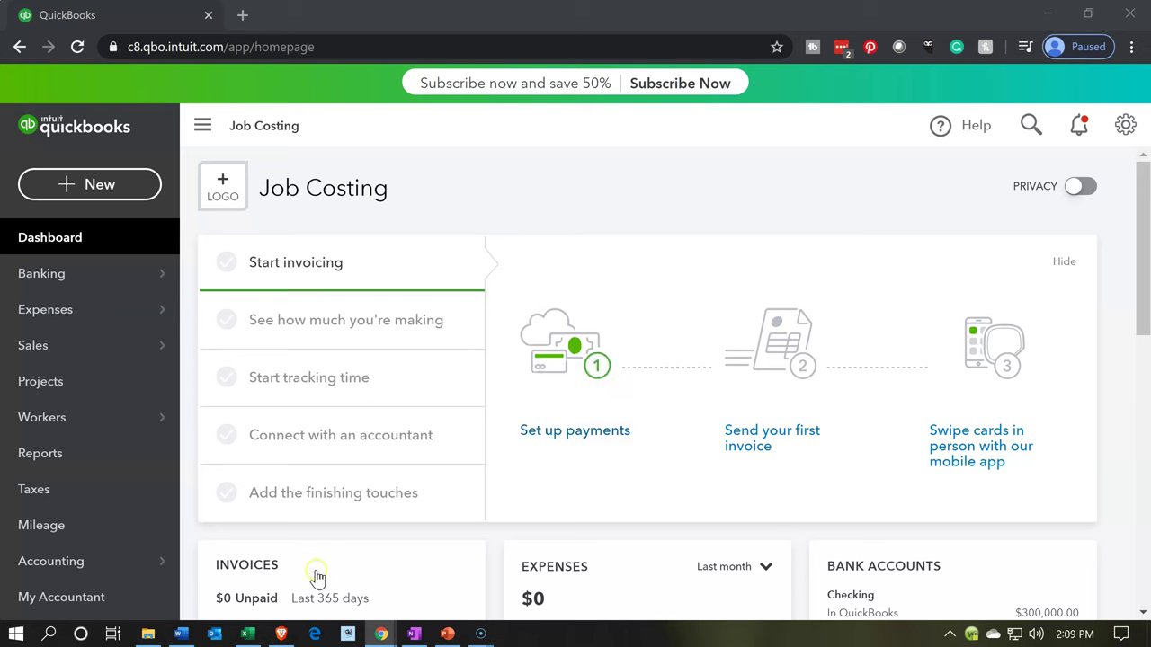
Step: Bring the Excel job cost workbook, with January journal entries and Job 14 totals, to the front
{"action": "left_click", "coordinate": [252, 635]}
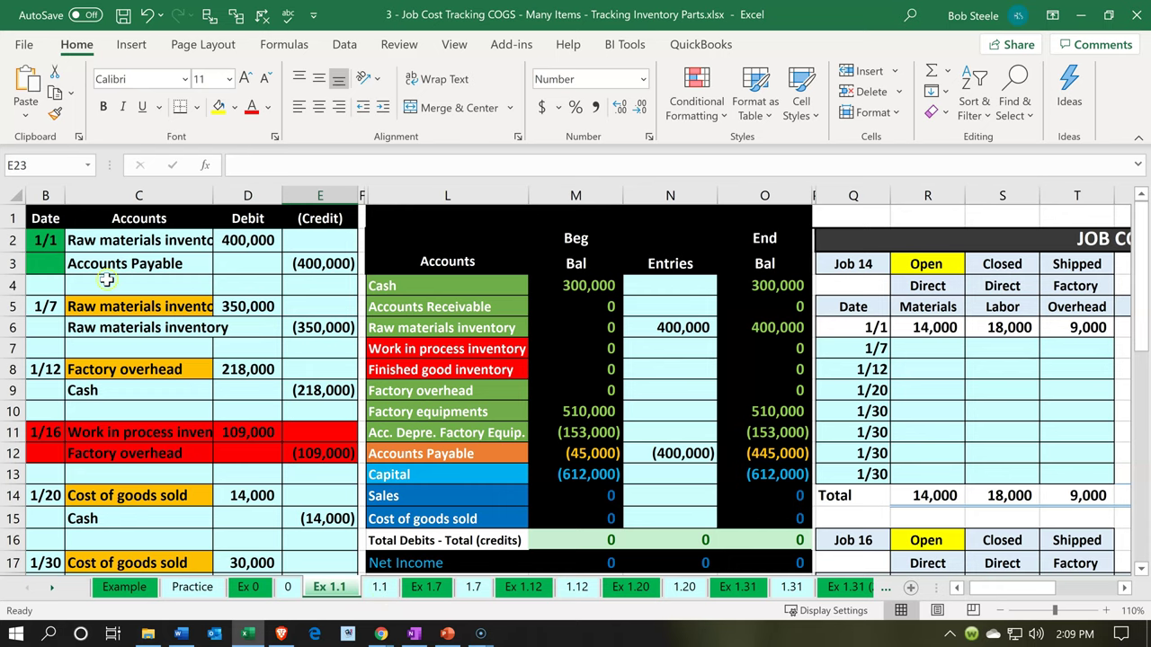
{"action": "left_click", "coordinate": [55, 249]}
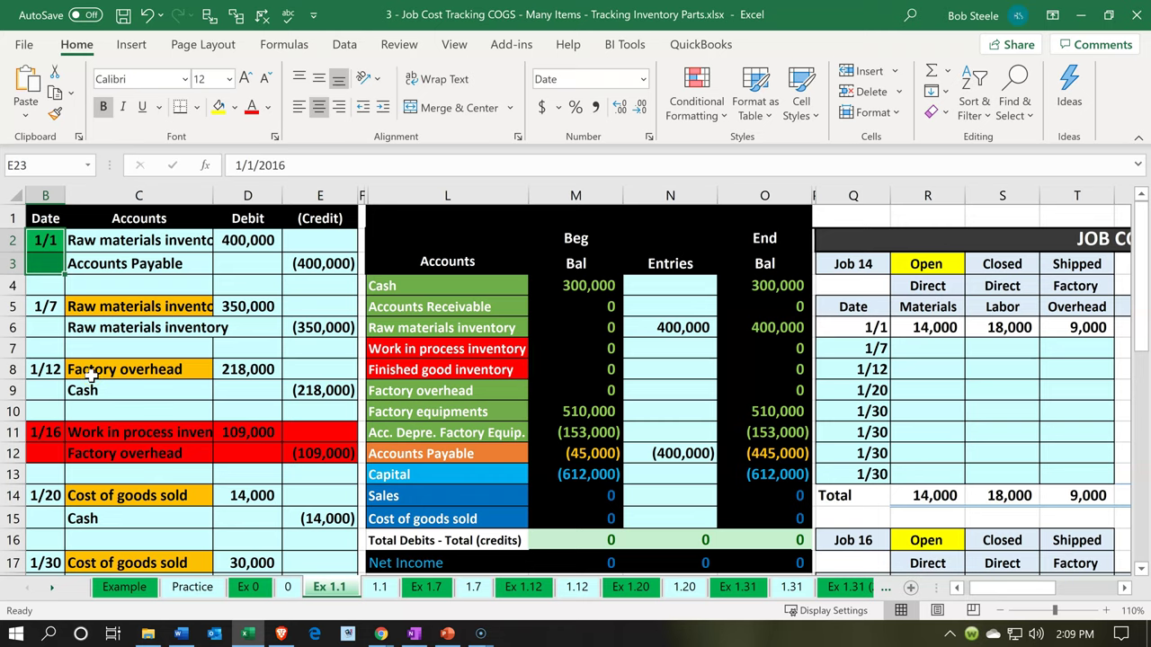
{"action": "key", "text": "Left"}
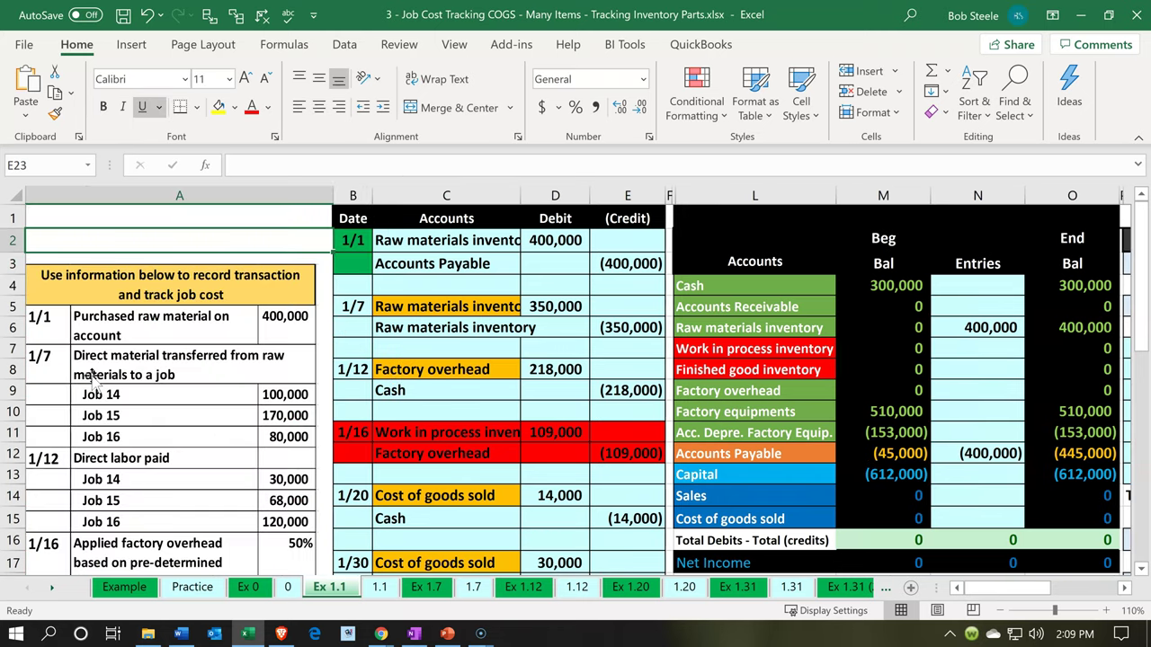
{"action": "key", "text": "Down"}
{"action": "key", "text": "Down"}
{"action": "left_click", "coordinate": [169, 266]}
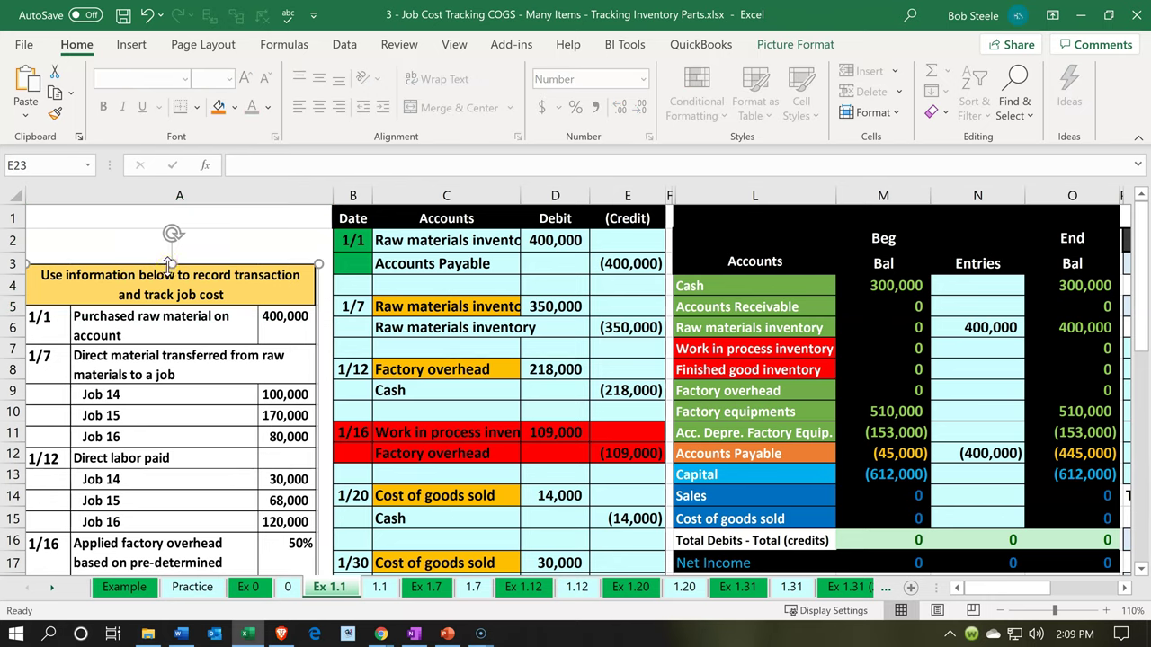
{"action": "left_click", "coordinate": [450, 266]}
{"action": "key", "text": "Right"}
{"action": "key", "text": "Right"}
{"action": "key", "text": "Right"}
{"action": "key", "text": "Right"}
{"action": "key", "text": "Right"}
{"action": "key", "text": "Right"}
{"action": "key", "text": "Right"}
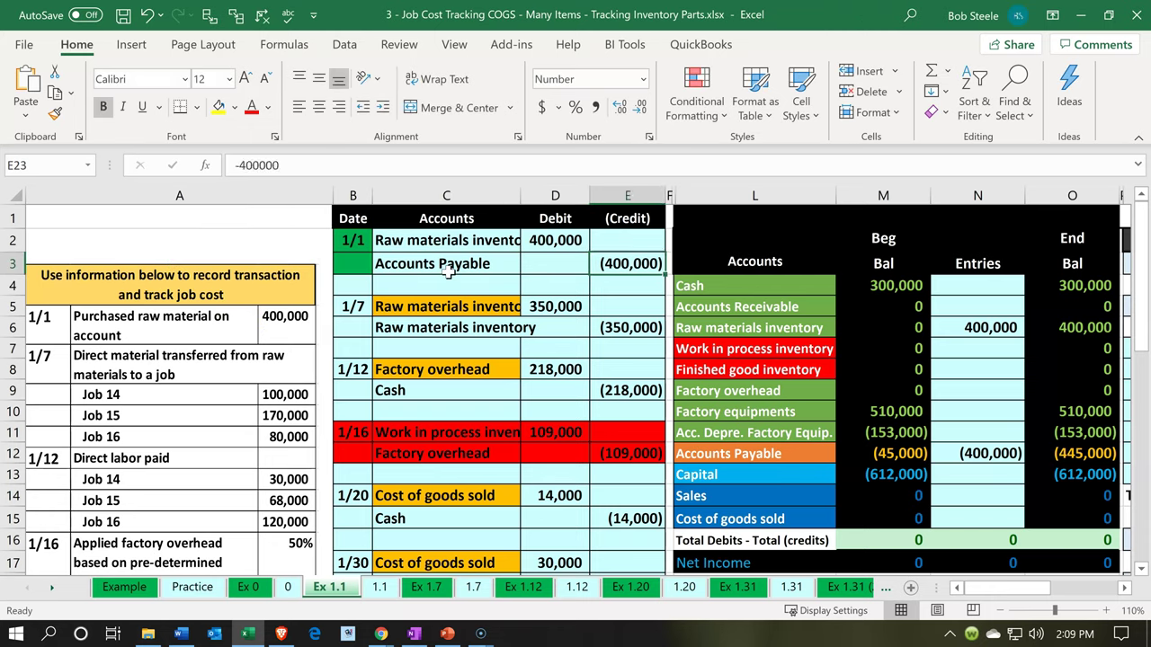
{"action": "key", "text": "Right"}
{"action": "key", "text": "Right"}
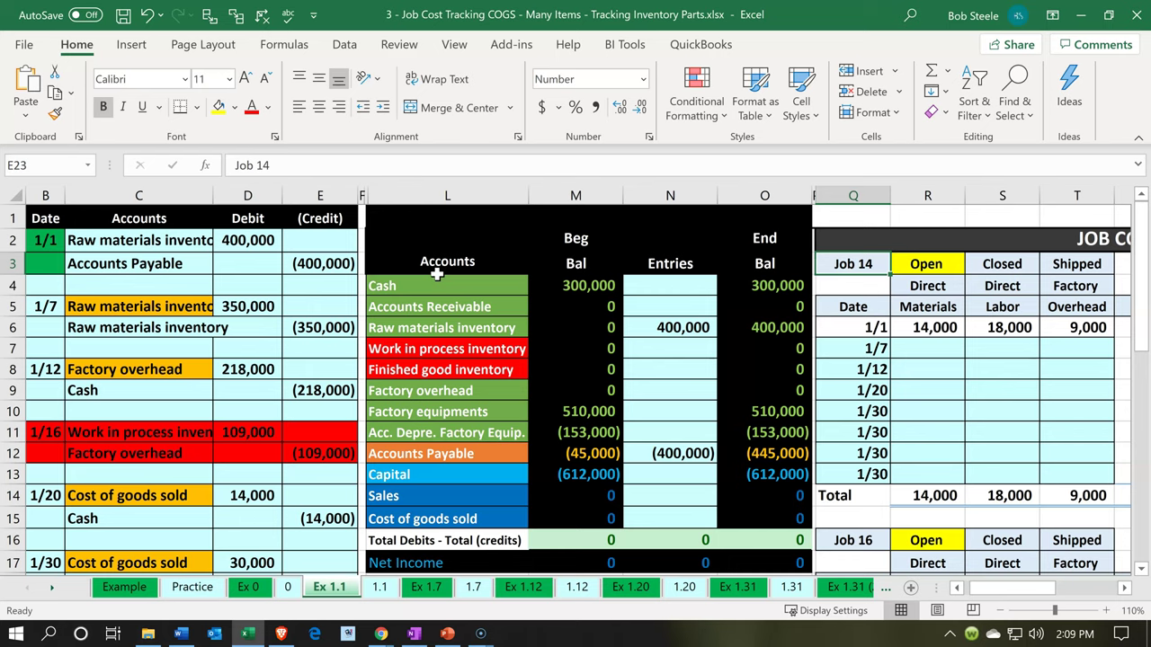
{"action": "left_click", "coordinate": [163, 243]}
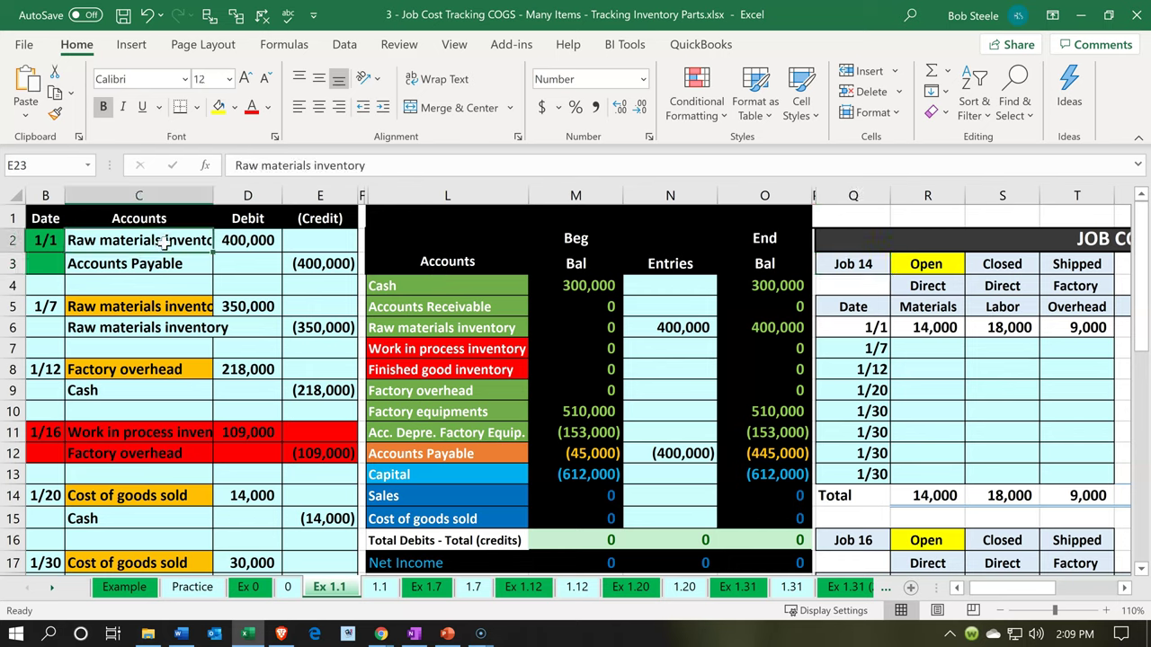
{"action": "key", "text": "Down"}
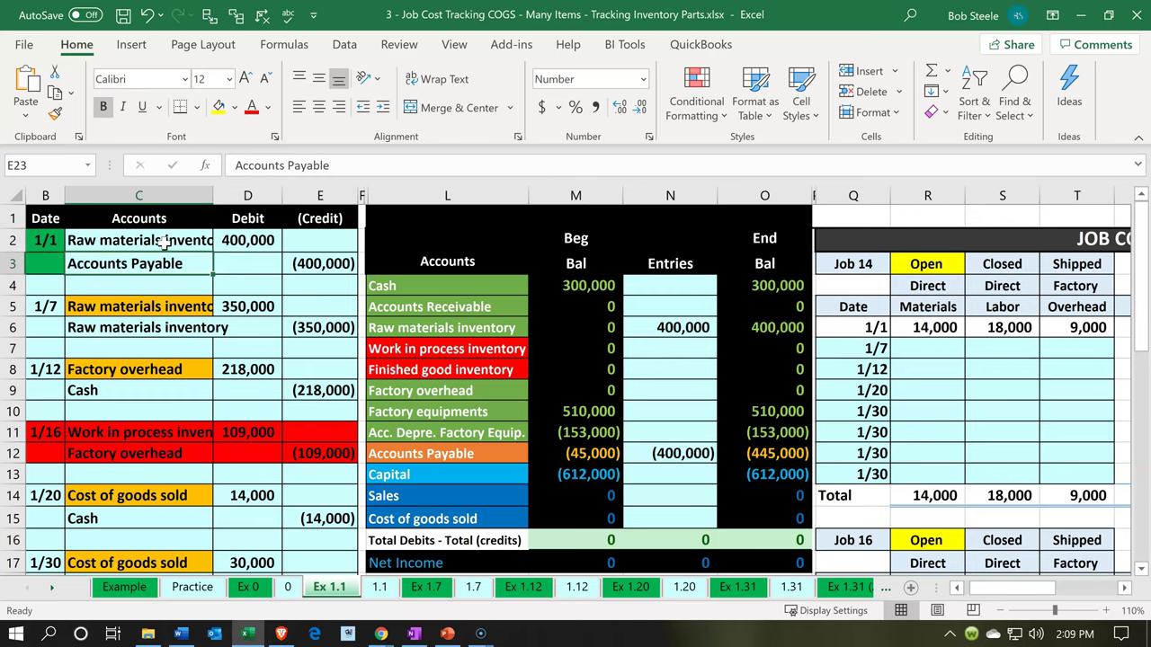
{"action": "key", "text": "Right"}
{"action": "key", "text": "Right"}
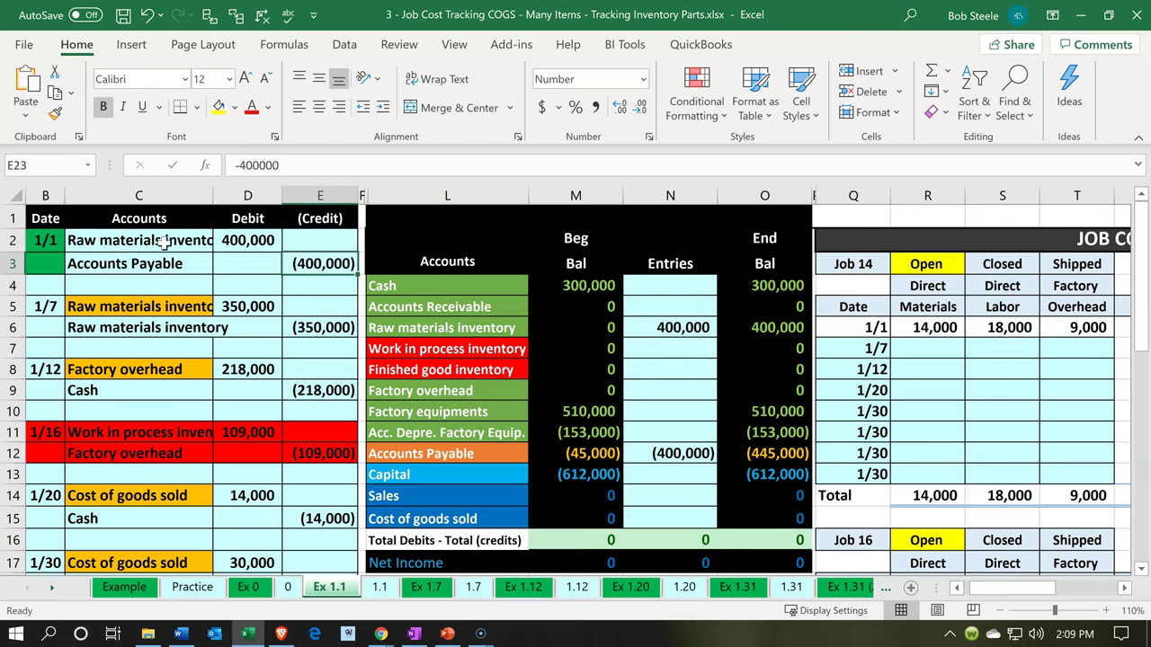
{"action": "key", "text": "Down"}
{"action": "key", "text": "Down"}
{"action": "key", "text": "Down"}
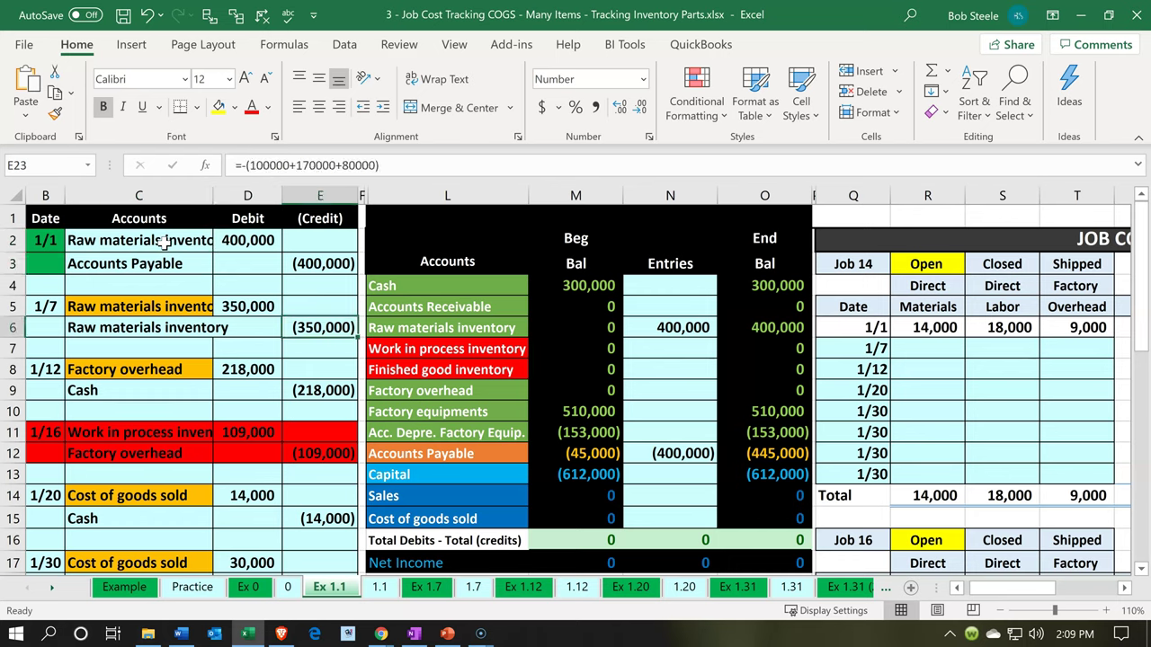
{"action": "key", "text": "Right"}
{"action": "key", "text": "Right"}
{"action": "key", "text": "Right"}
{"action": "key", "text": "Right"}
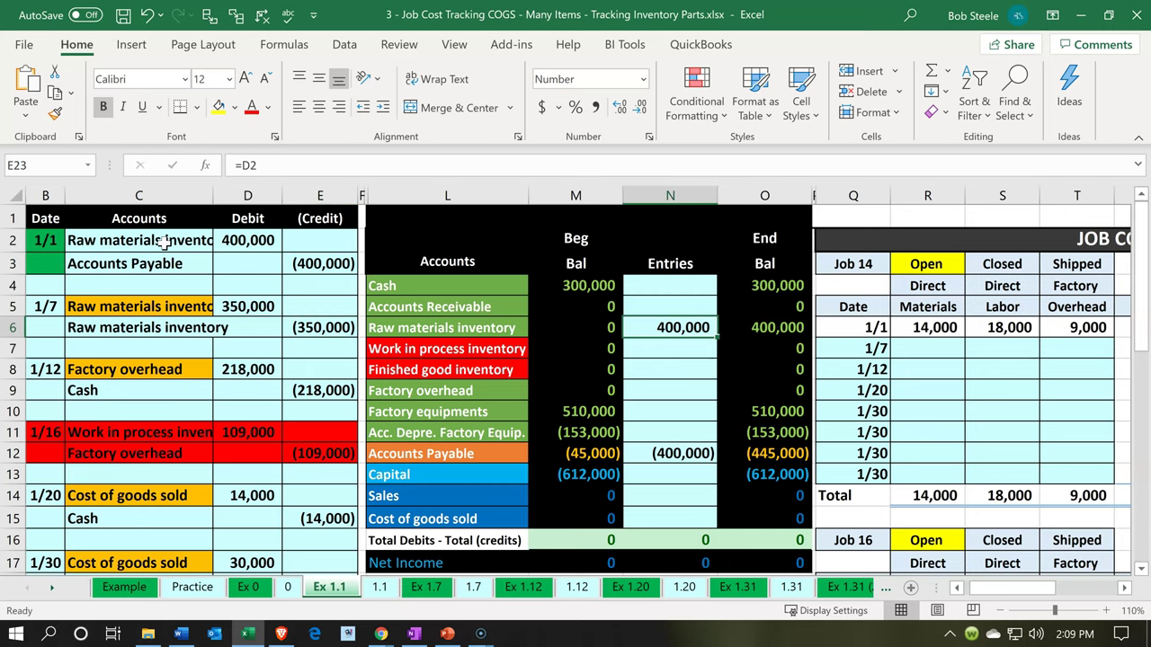
{"action": "key", "text": "Right"}
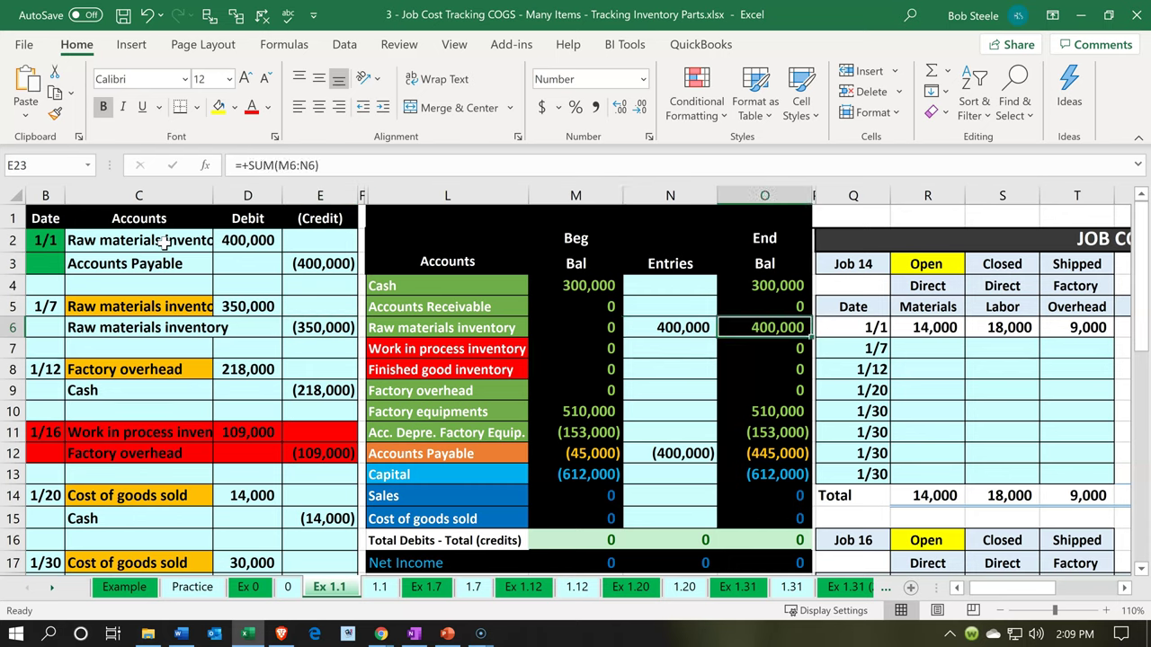
{"action": "key", "text": "Down"}
{"action": "key", "text": "Down"}
{"action": "key", "text": "Down"}
{"action": "key", "text": "Down"}
{"action": "key", "text": "Down"}
{"action": "key", "text": "Down"}
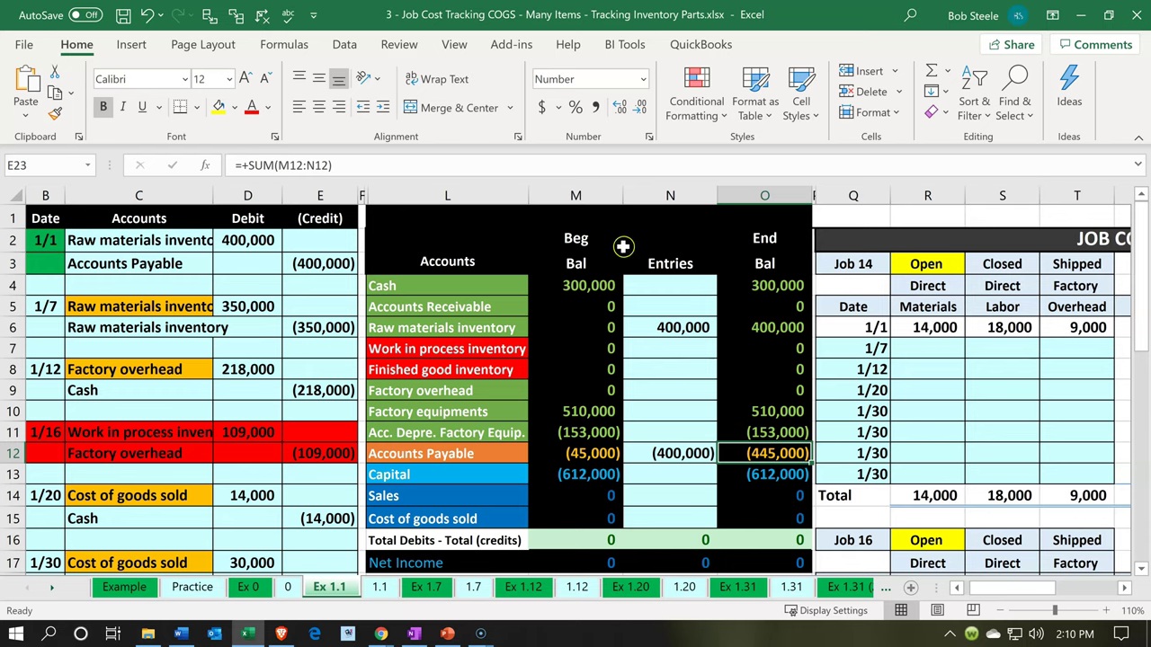
{"action": "left_click", "coordinate": [743, 325]}
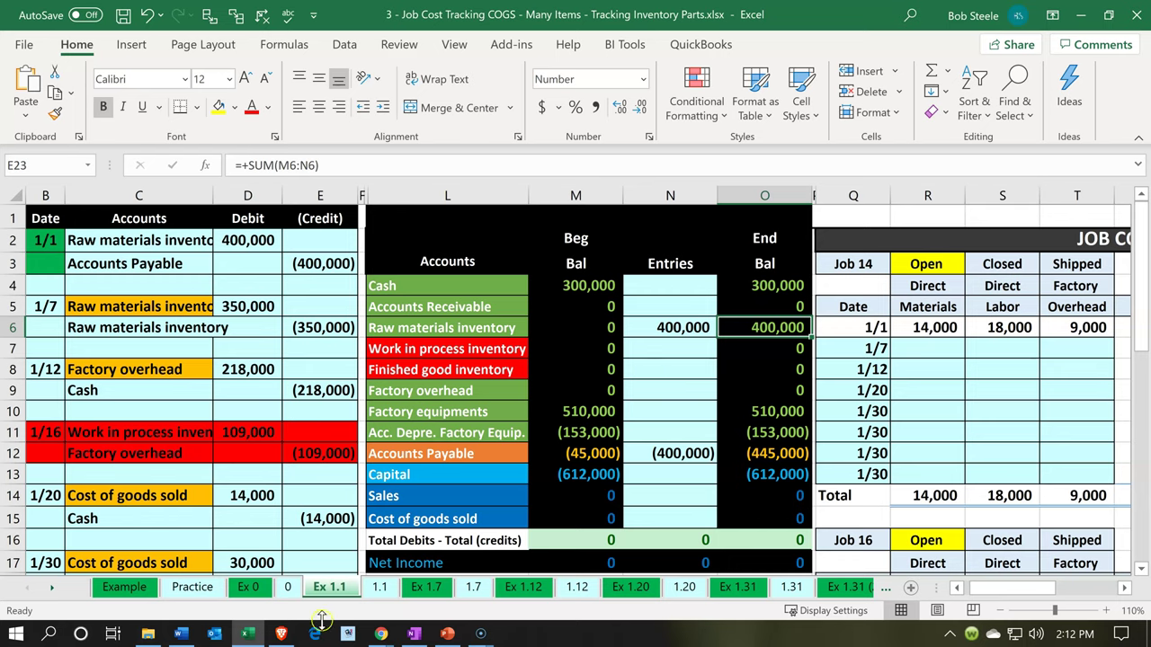
Step: Minimize Excel and start a new blank vendor bill from the + New menu in QuickBooks
{"action": "left_click", "coordinate": [242, 627]}
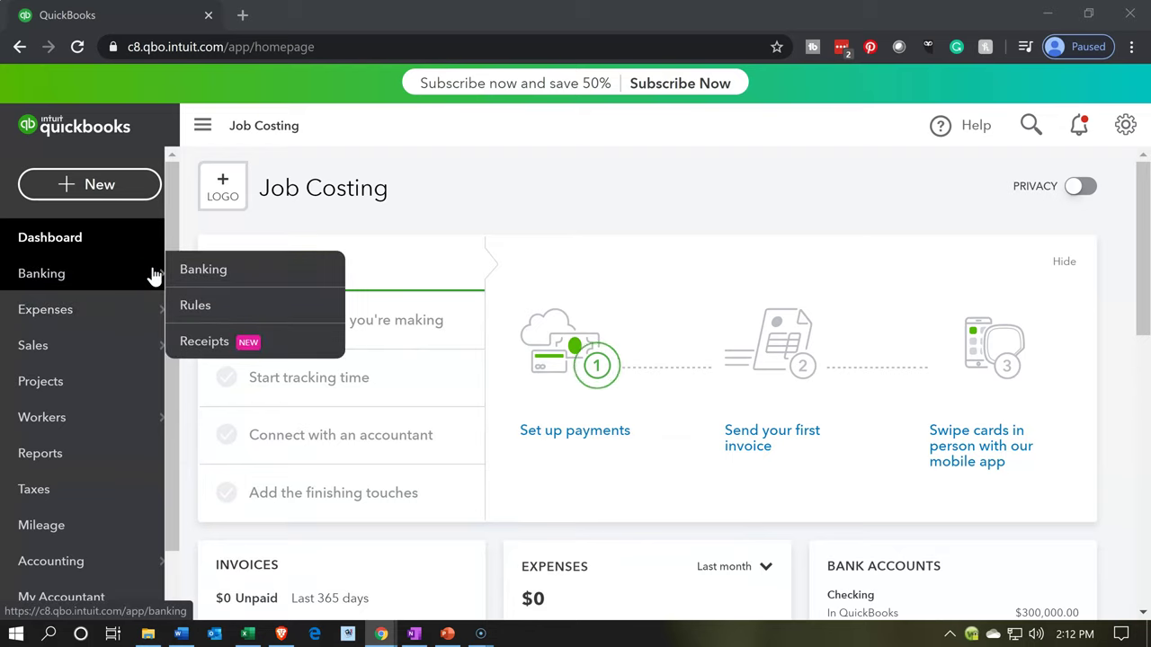
{"action": "left_click", "coordinate": [106, 198]}
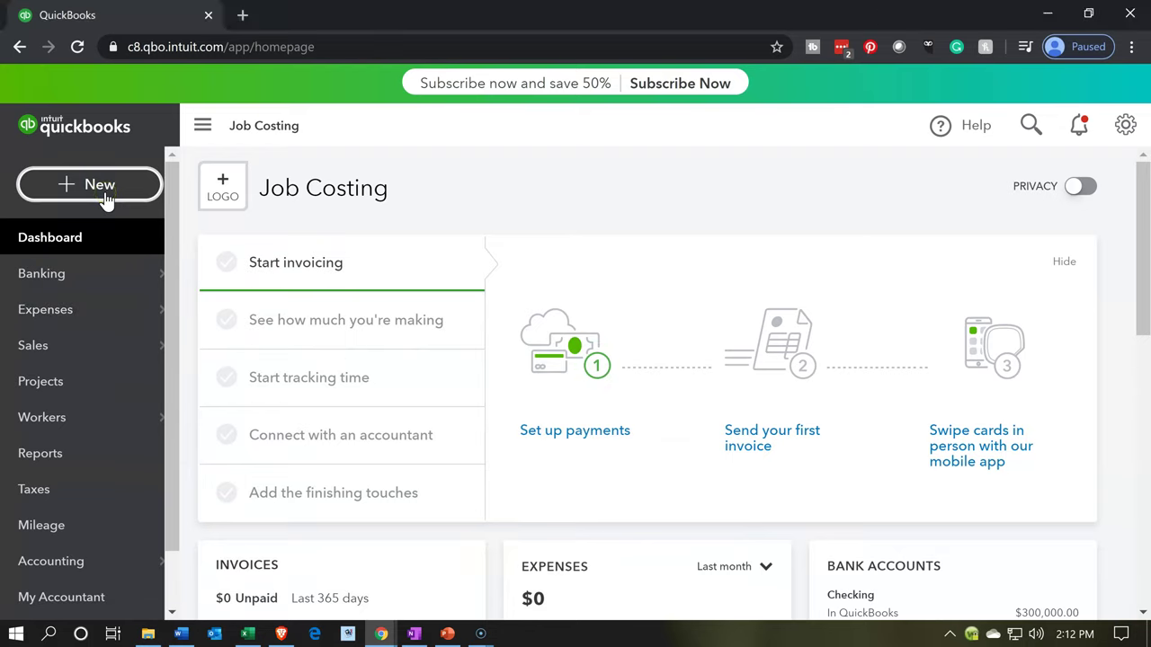
{"action": "left_click", "coordinate": [106, 195]}
{"action": "left_click", "coordinate": [290, 292]}
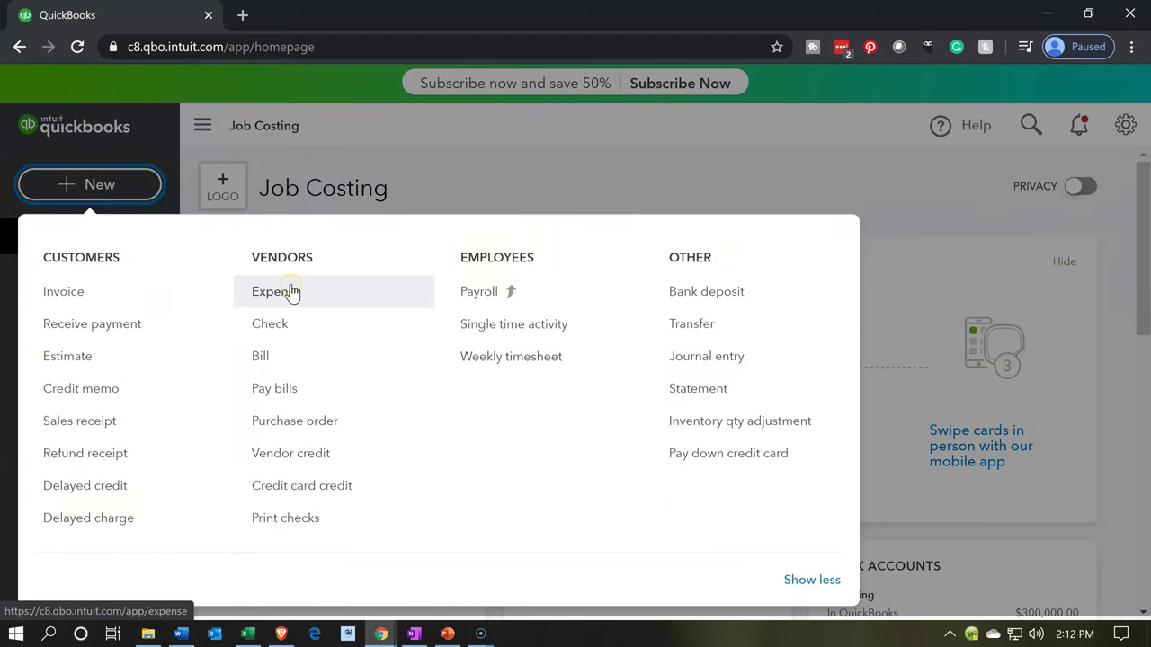
{"action": "left_click", "coordinate": [281, 364]}
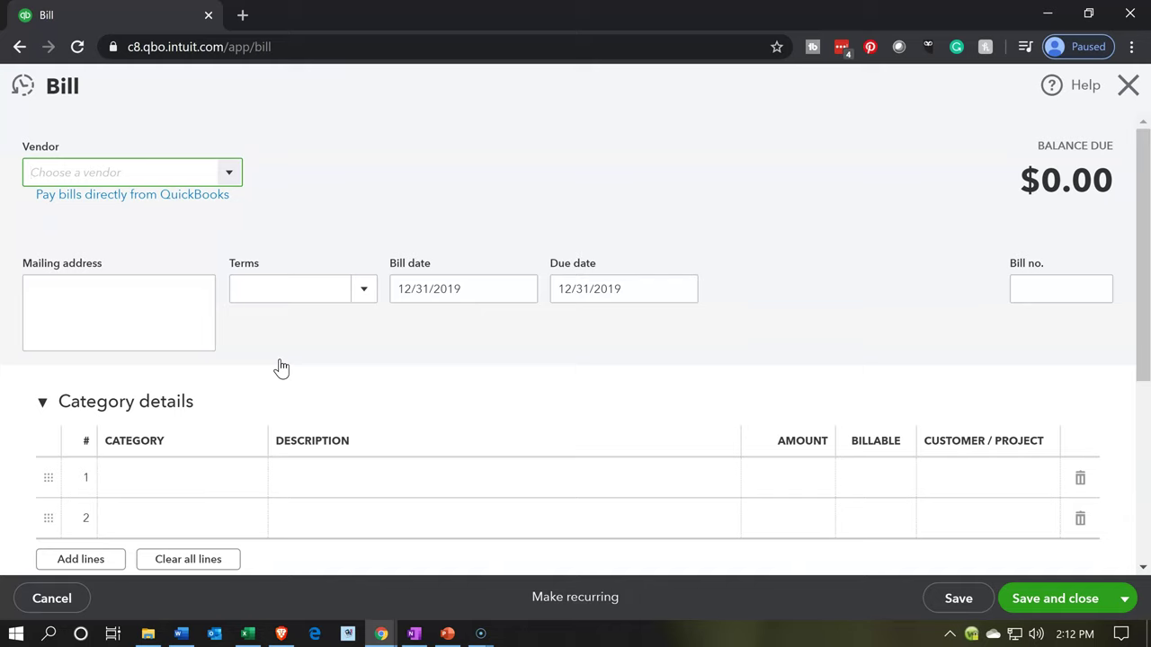
Step: Add Home Depot as a new vendor and select it on the bill
{"action": "type", "text": "Home Dopet"}
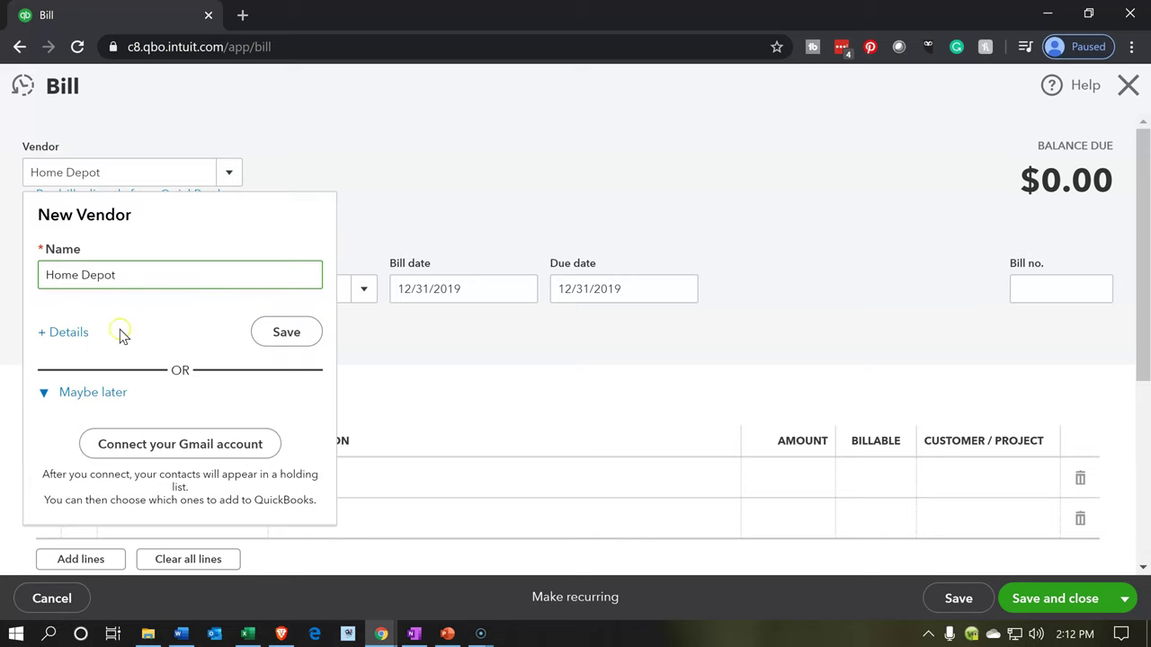
{"action": "left_click", "coordinate": [135, 274]}
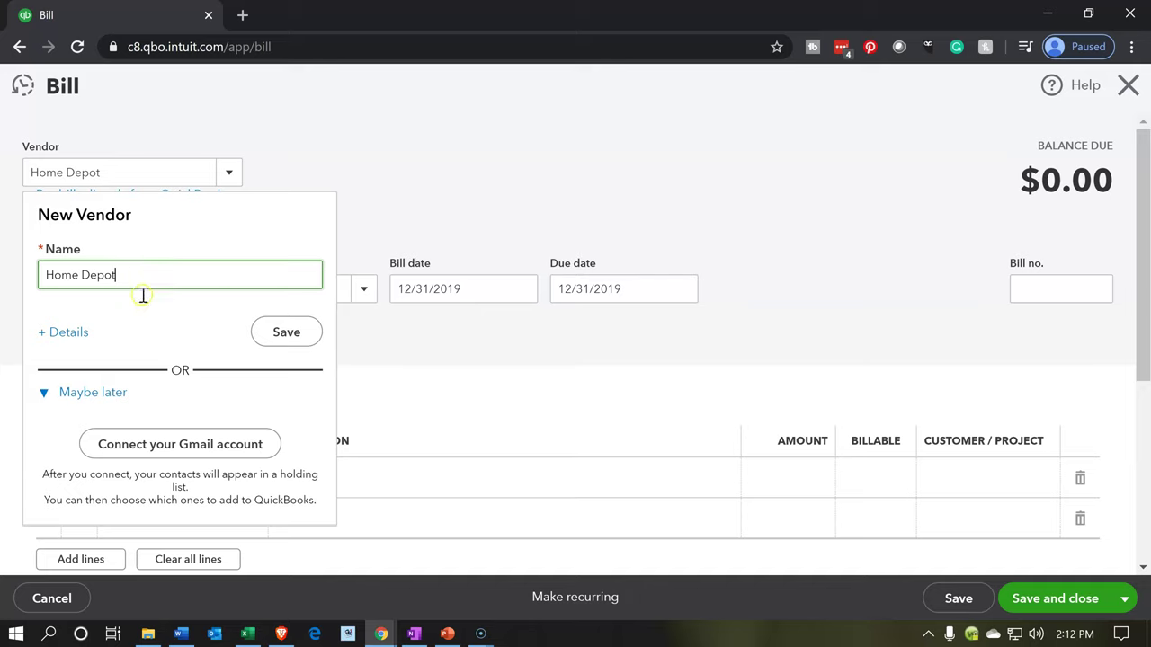
{"action": "left_click", "coordinate": [290, 349]}
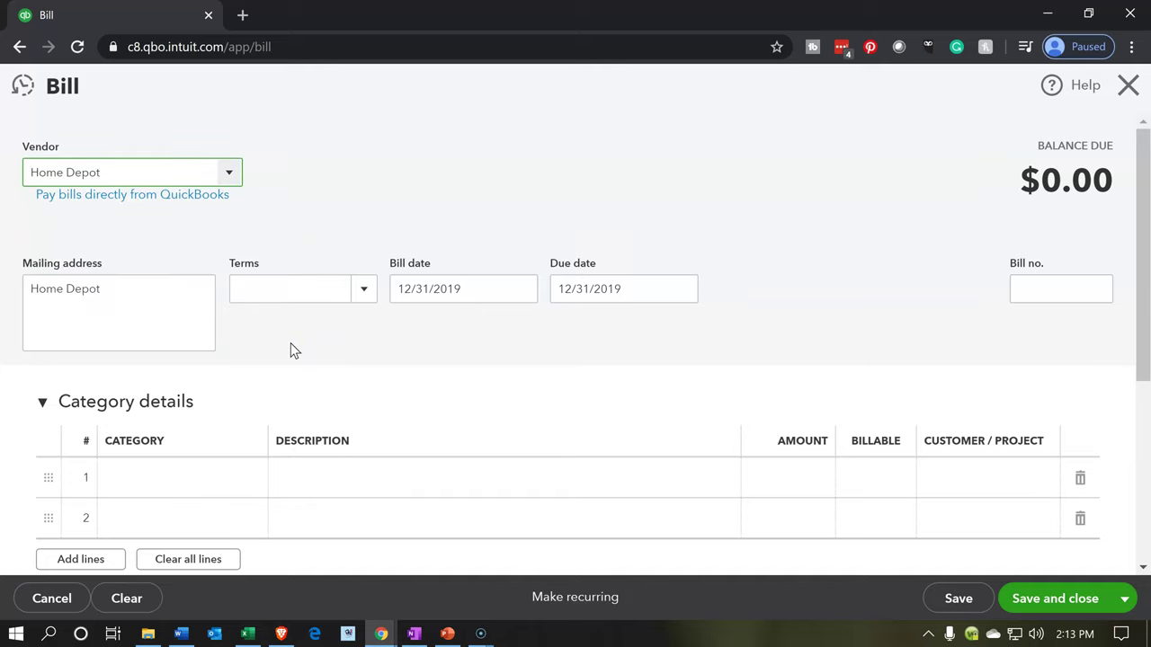
Step: Set Net 15 terms and bill date 01/01/2020, giving due date 01/16/2020
{"action": "key", "text": "Tab"}
{"action": "key", "text": "Tab"}
{"action": "key", "text": "Tab"}
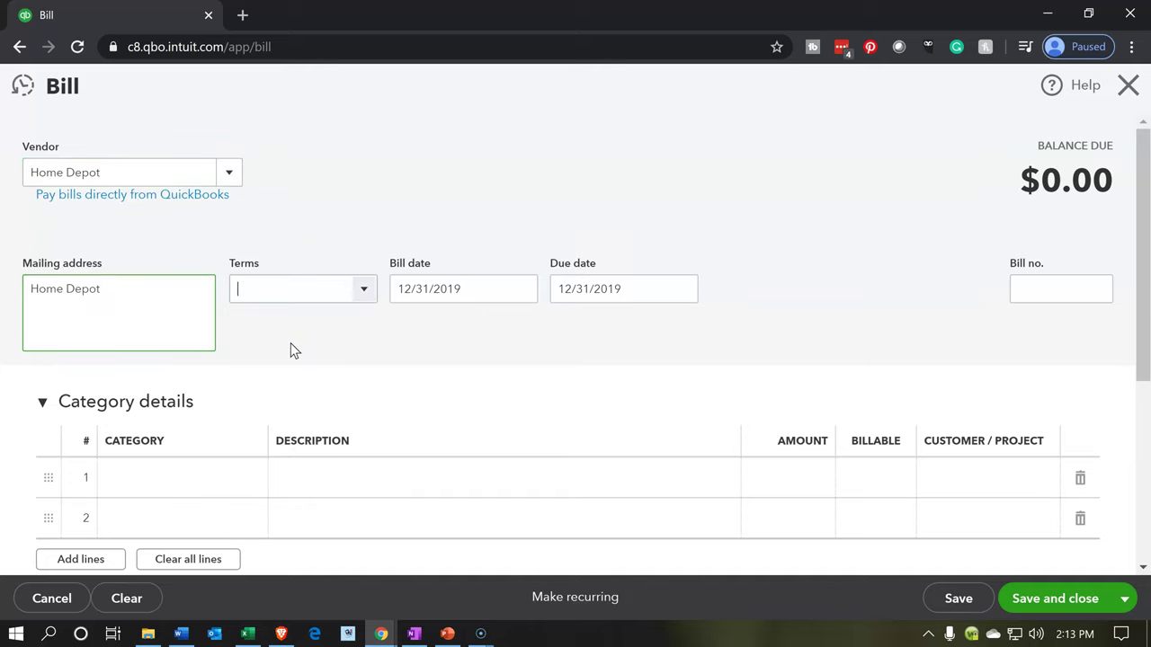
{"action": "left_click", "coordinate": [364, 292]}
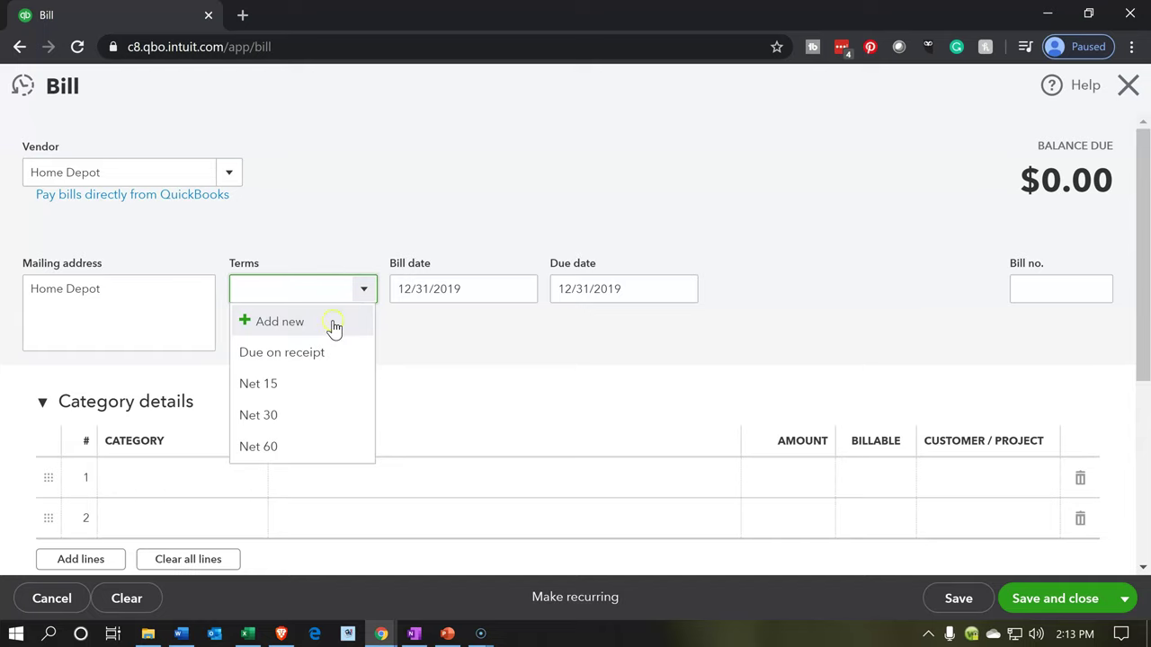
{"action": "left_click", "coordinate": [296, 397]}
{"action": "key", "text": "Tab"}
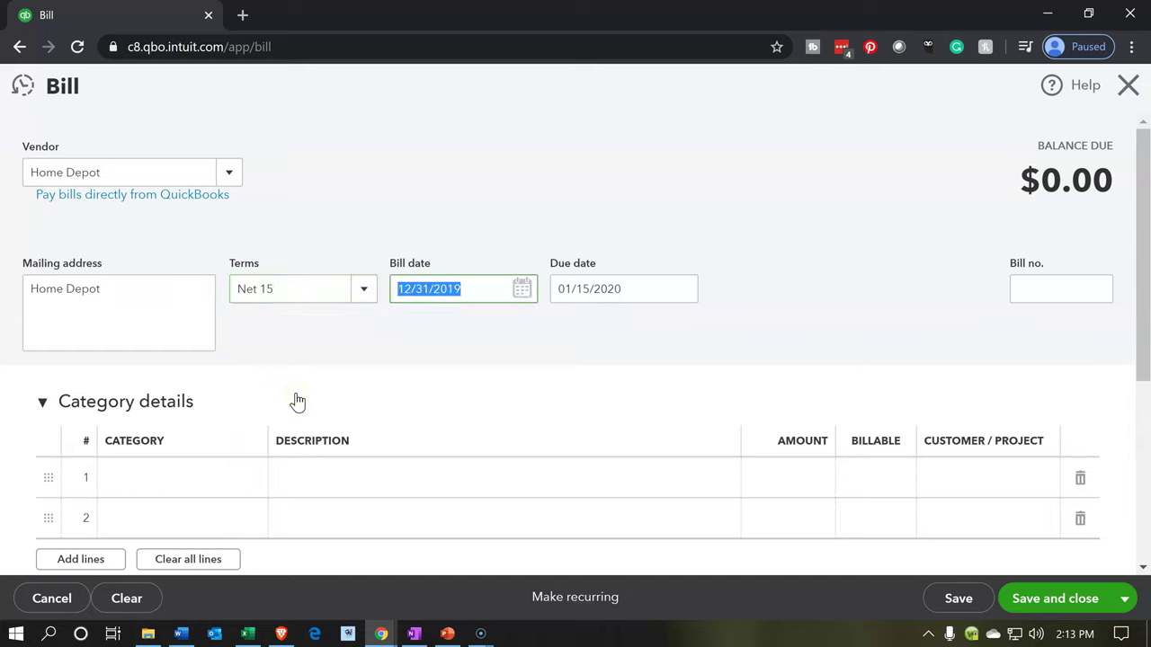
{"action": "key", "text": "plus"}
{"action": "key", "text": "Tab"}
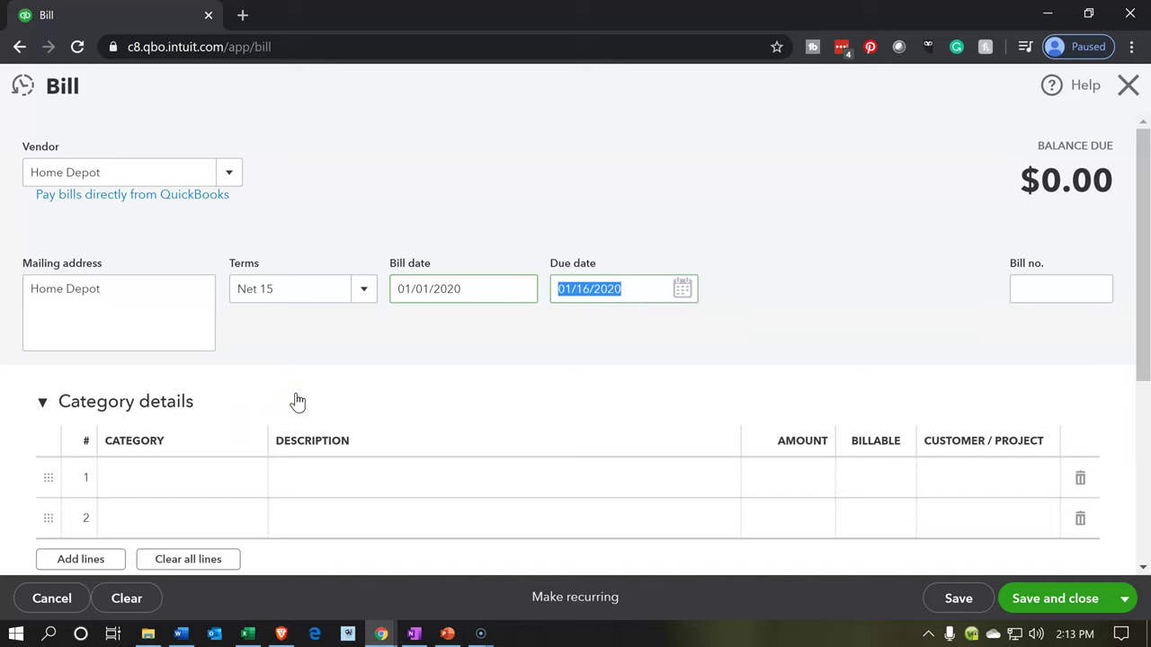